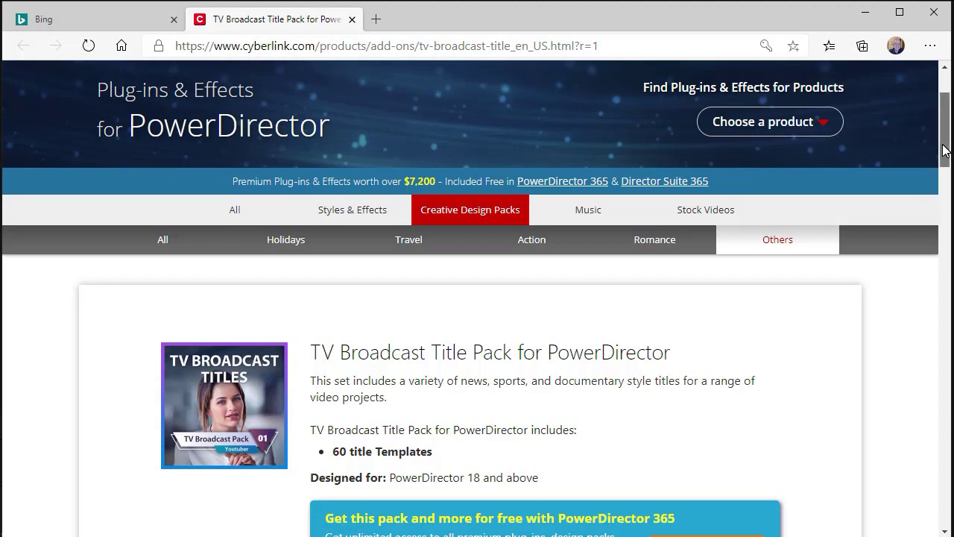
# - Bring up the TV Broadcast Title Pack page under Creative Design Packs > Others on cyberlink.com
pyautogui.moveTo(944, 149); pyautogui.dragTo(942, 255)
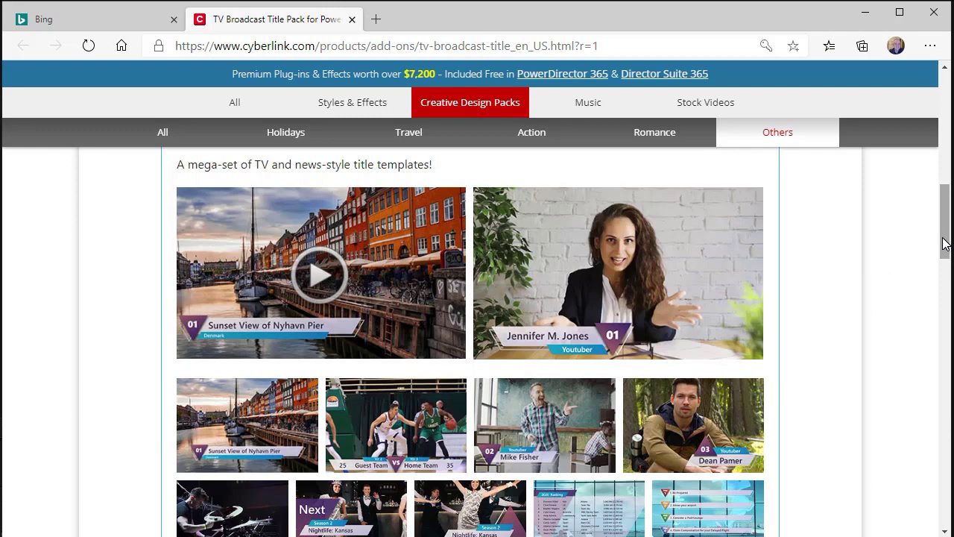
# - Scroll the pack page past the first title family to the purple Planning a Holiday previews
pyautogui.moveTo(944, 244); pyautogui.dragTo(929, 318)
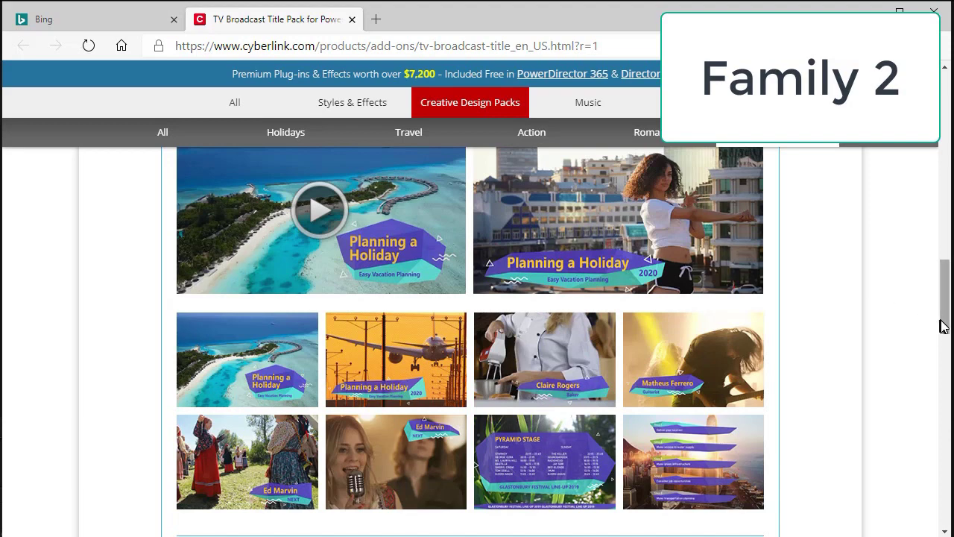
pyautogui.scroll(-1, 946, 329)
# - Scroll further through the Family 3 interview and stadium titles to the Family 4 previews
pyautogui.moveTo(947, 328); pyautogui.dragTo(939, 388)
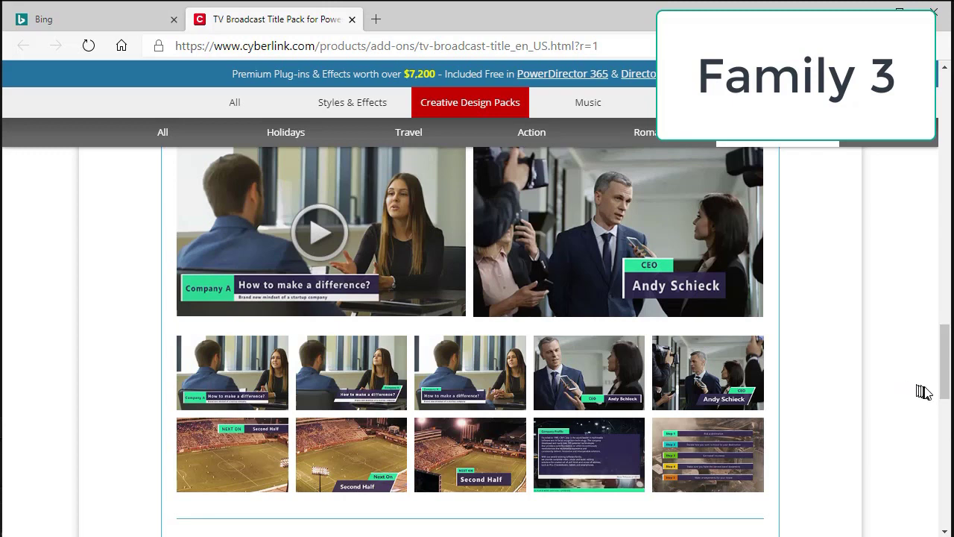
pyautogui.moveTo(945, 391); pyautogui.dragTo(937, 450)
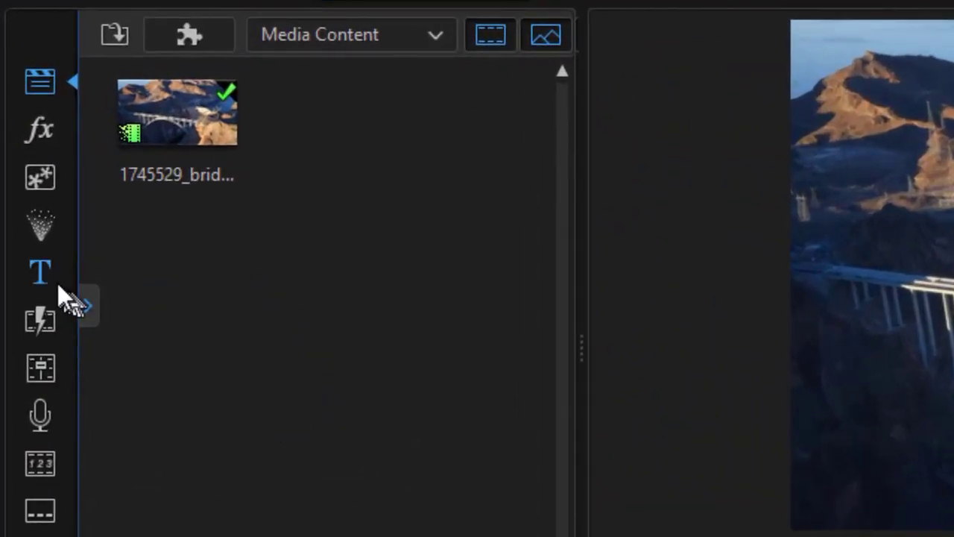
# - Filter the title library to TV Broadcast Title Pack and preview TV Titles 12
pyautogui.click(46, 279)
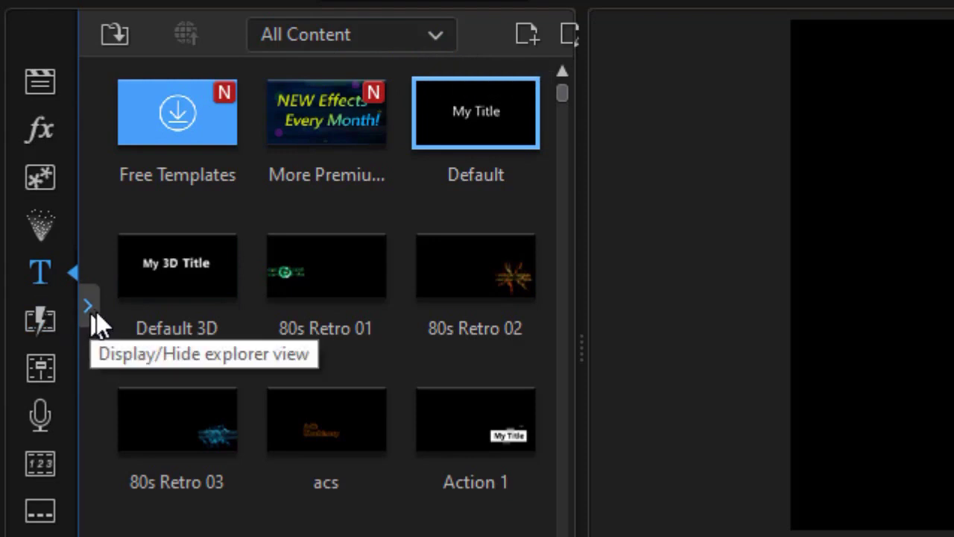
pyautogui.click(430, 40)
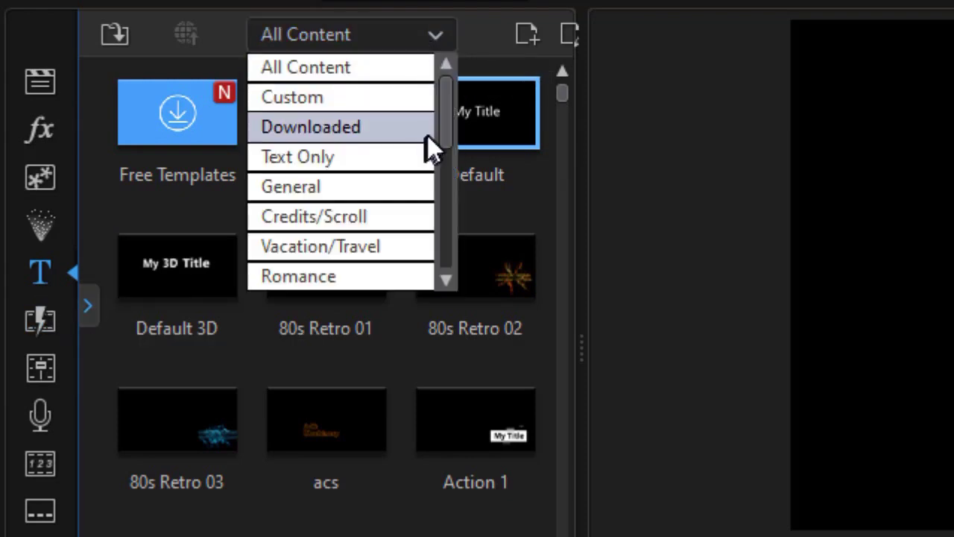
pyautogui.moveTo(443, 119); pyautogui.dragTo(440, 239)
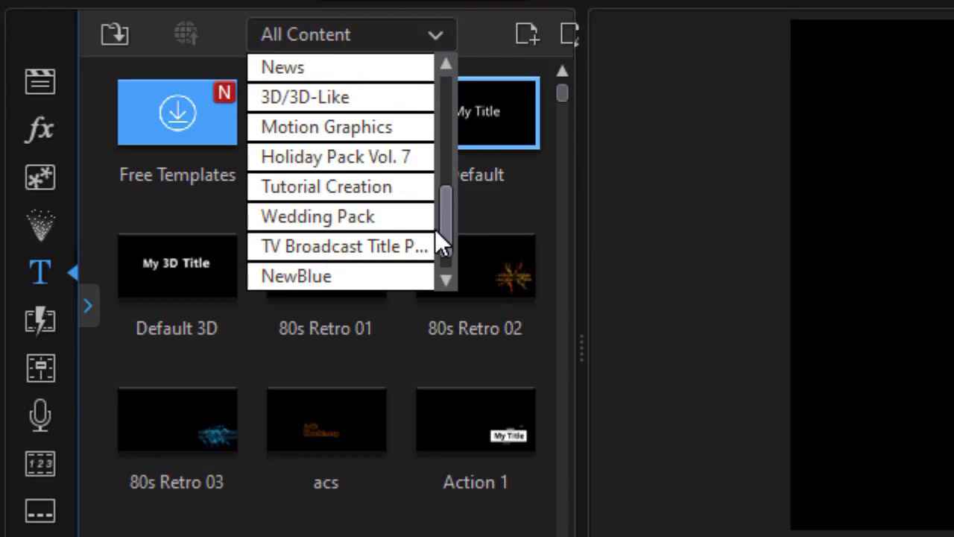
pyautogui.click(359, 246)
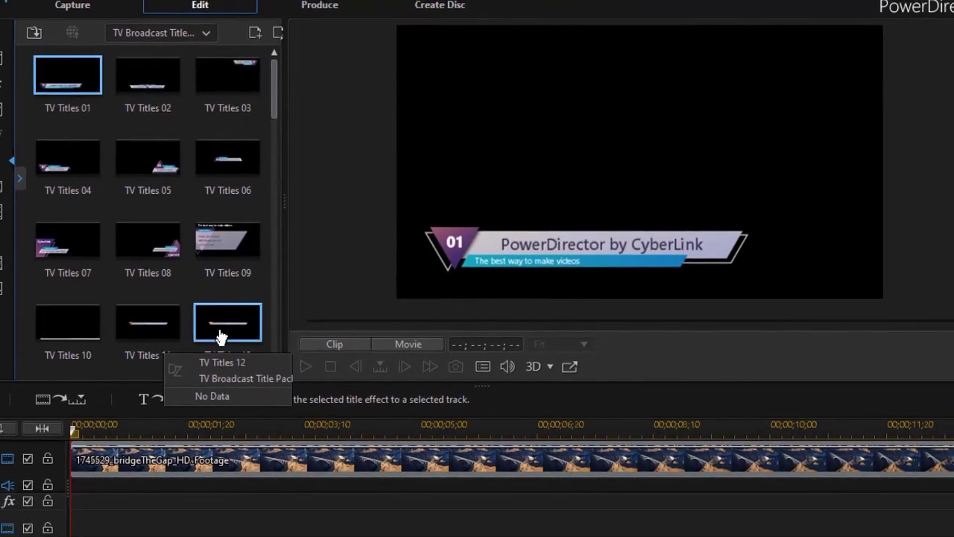
pyautogui.click(214, 317)
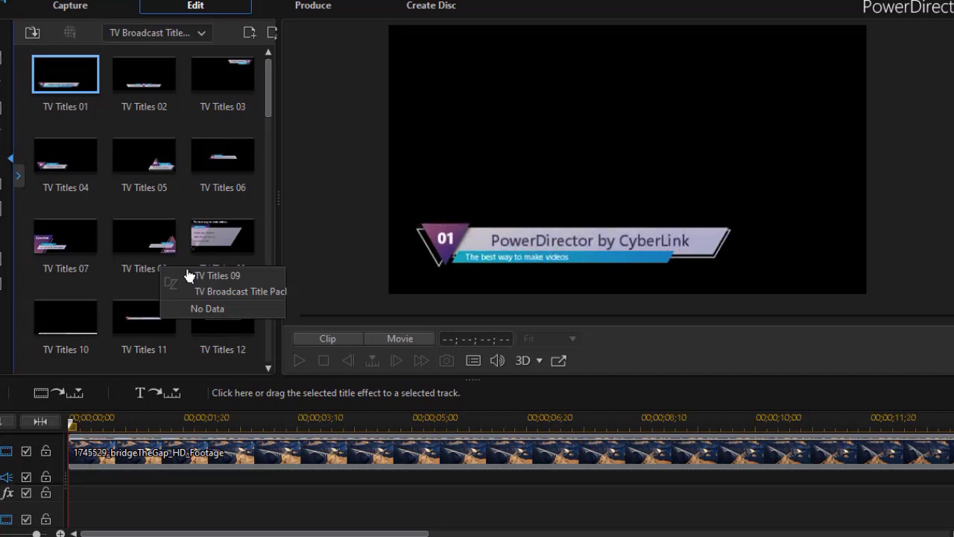
# - Preview TV Titles 09 and 05, then place TV Titles 05 on the title track for editing
pyautogui.click(237, 252)
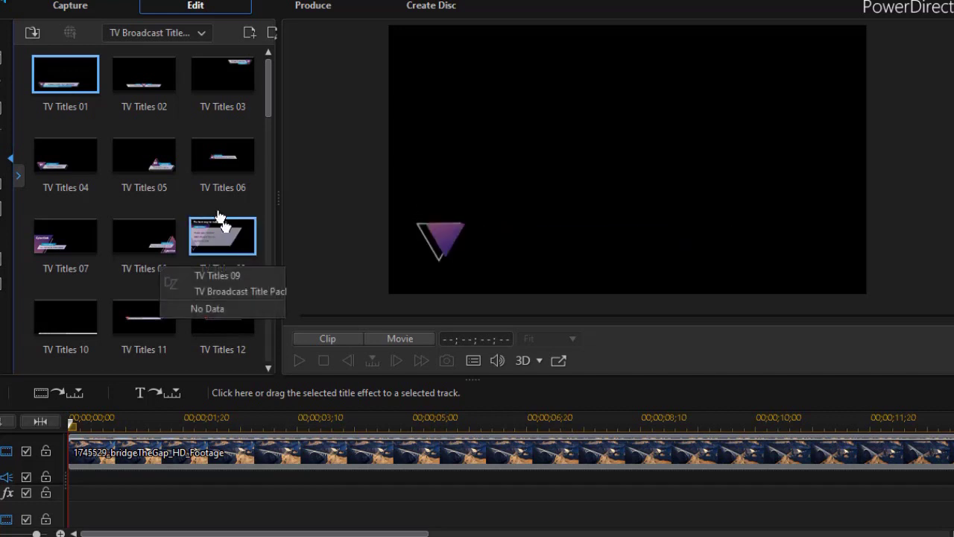
pyautogui.click(145, 156)
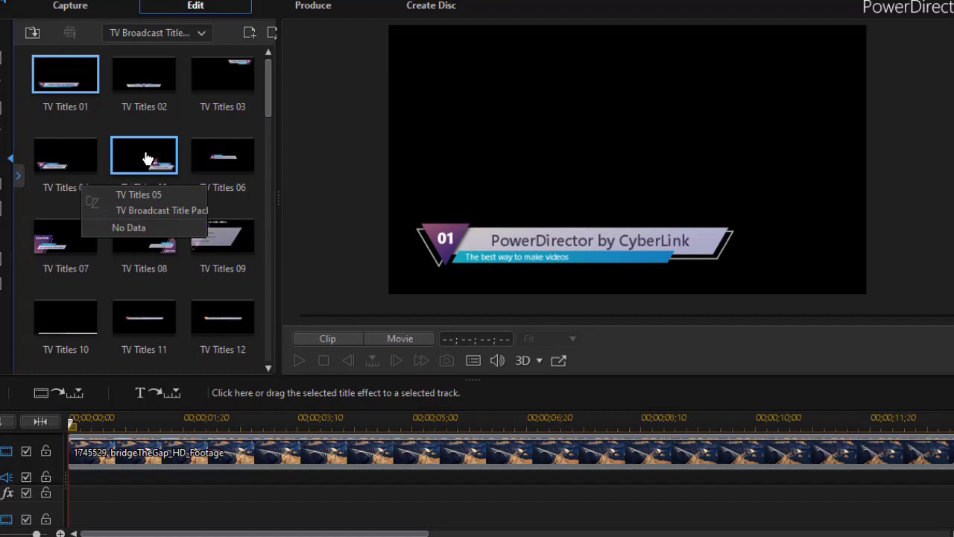
pyautogui.moveTo(146, 158); pyautogui.dragTo(191, 489)
pyautogui.doubleClick(191, 489)
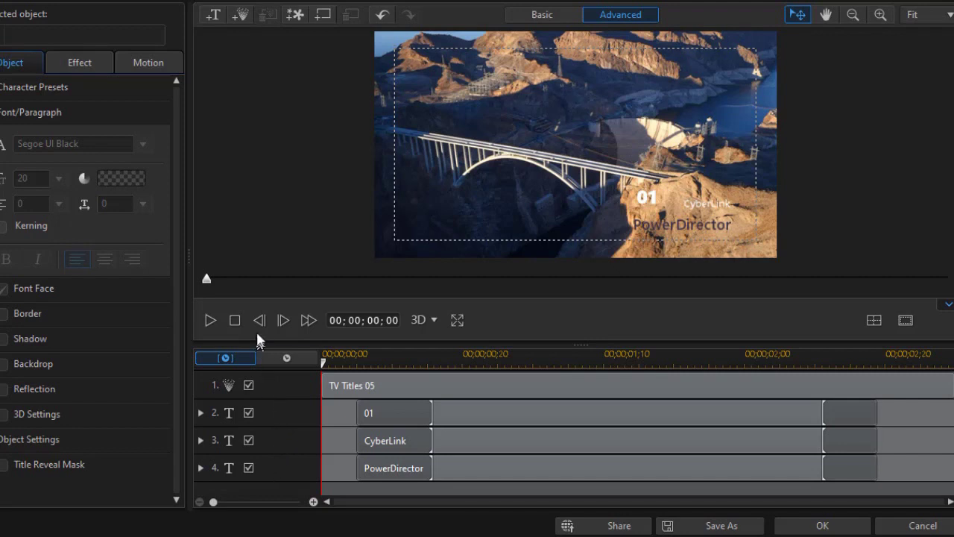
# - Select the whole TV Titles 05 title and play its triangle-banner animation in the designer
pyautogui.click(350, 388)
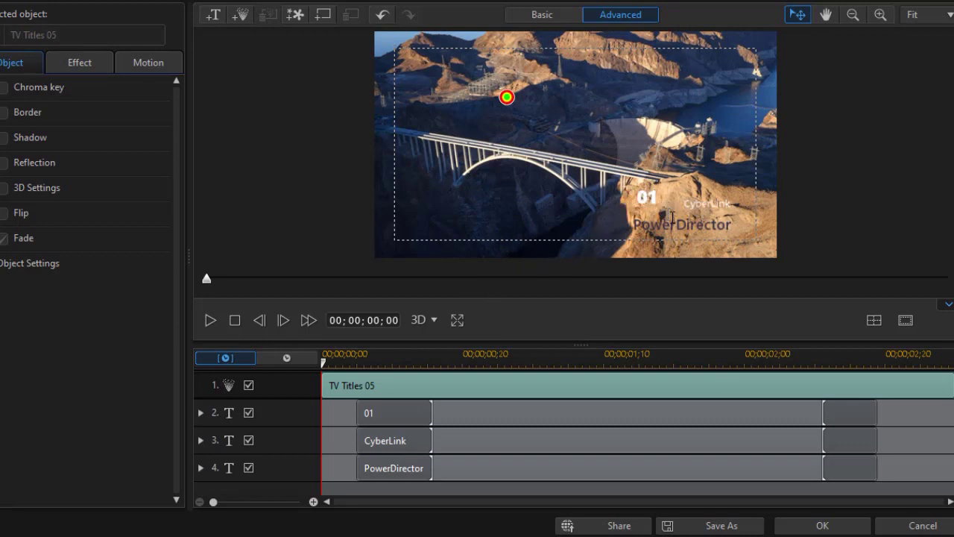
pyautogui.click(211, 319)
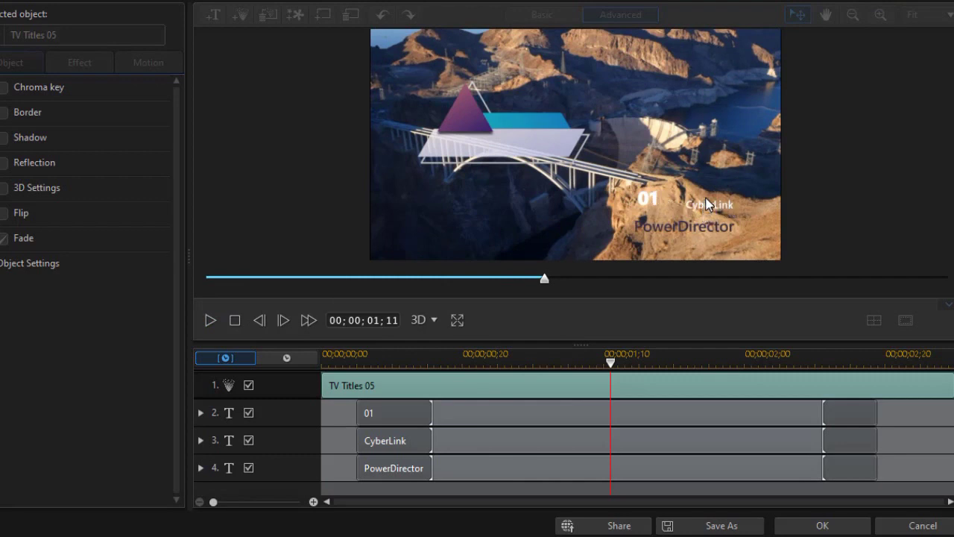
# - Move the 01 number up into the title's purple triangle
pyautogui.click(499, 416)
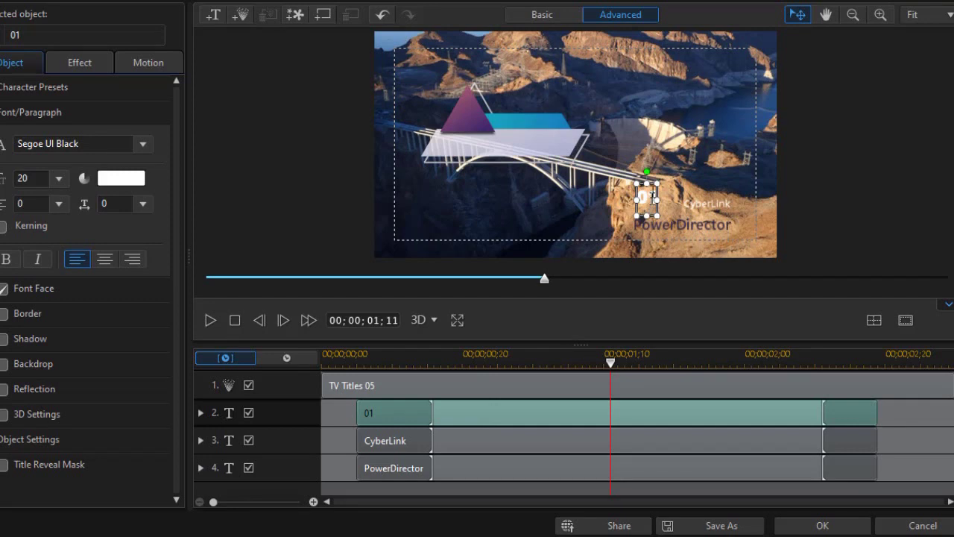
pyautogui.moveTo(642, 180); pyautogui.dragTo(464, 98)
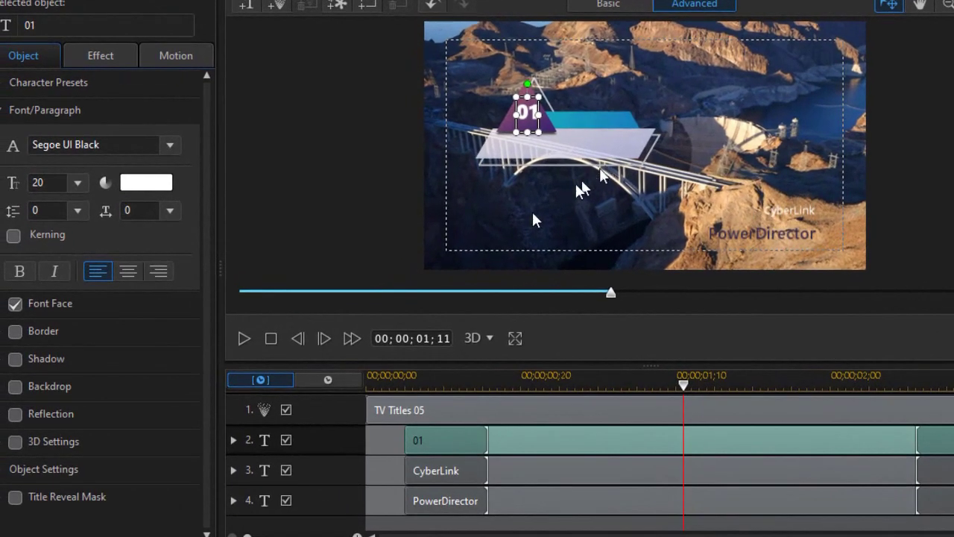
pyautogui.click(549, 204)
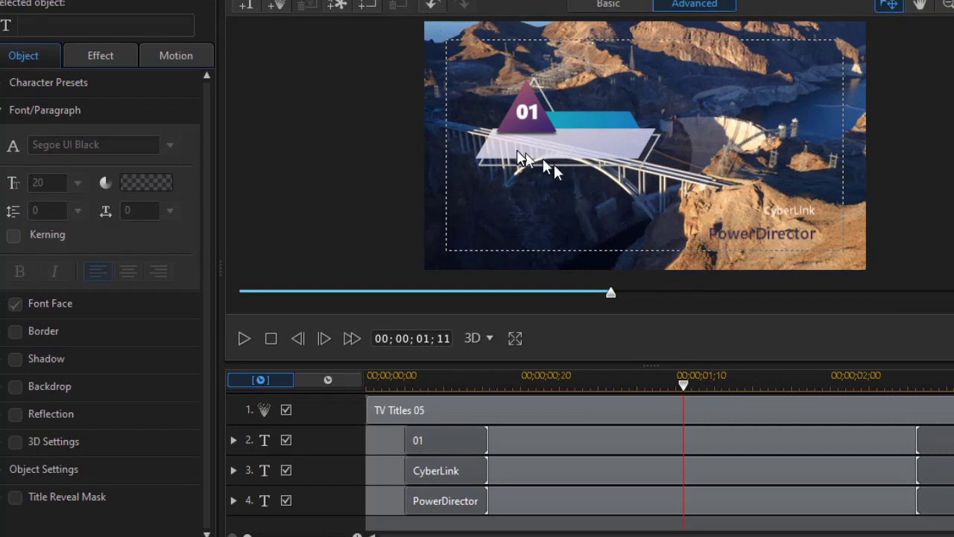
pyautogui.click(736, 237)
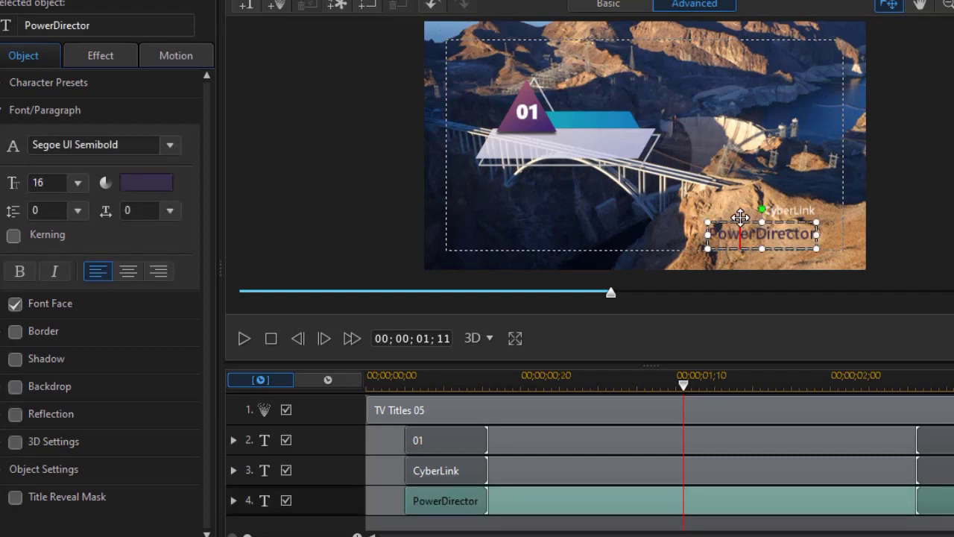
# - Put PowerDirector on the pale banner with a border and shadow, and CyberLink on the blue bar
pyautogui.click(708, 205)
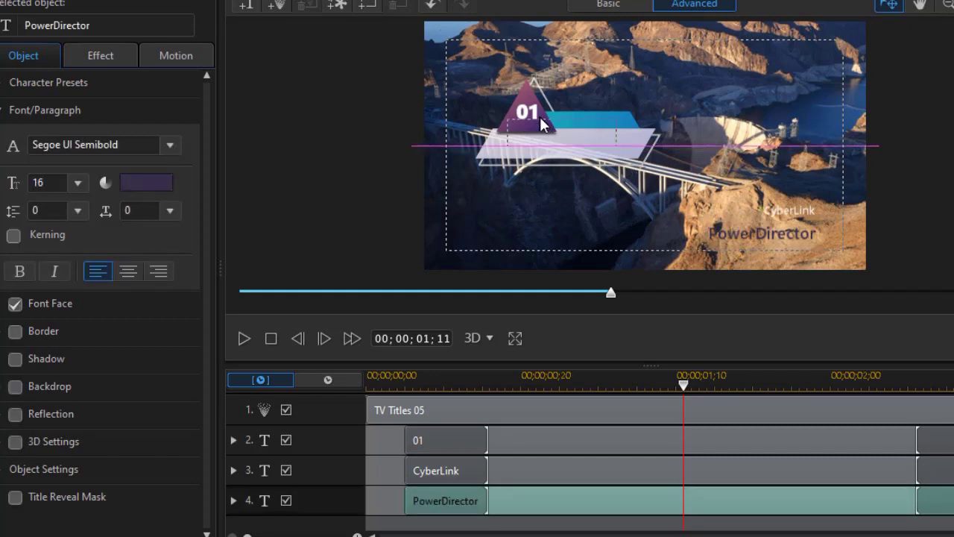
pyautogui.moveTo(544, 136); pyautogui.dragTo(544, 136)
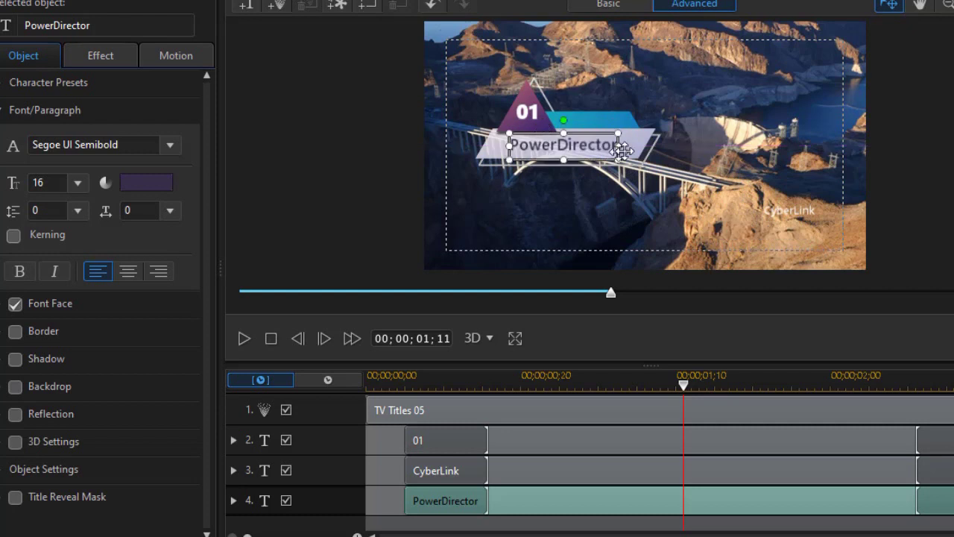
pyautogui.click(1, 339)
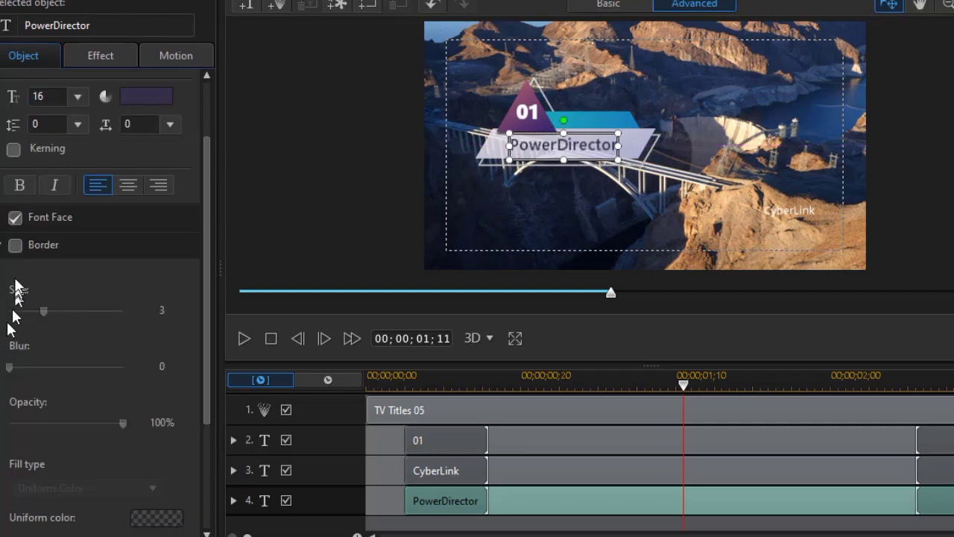
pyautogui.click(15, 246)
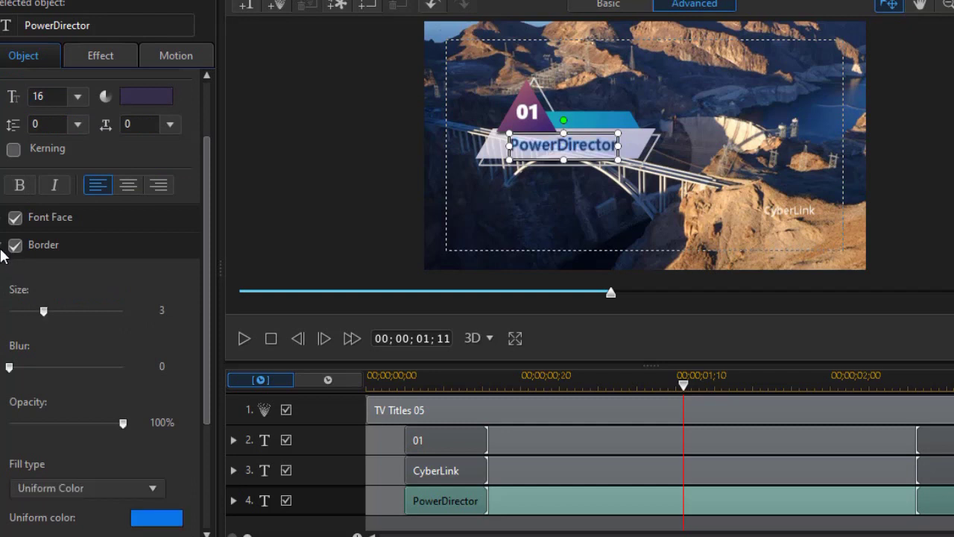
pyautogui.click(2, 252)
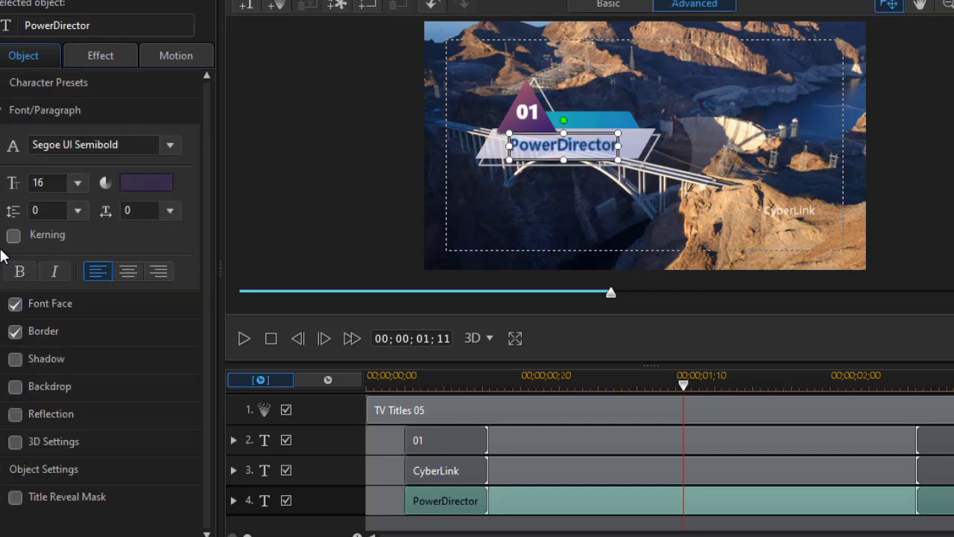
pyautogui.click(2, 365)
pyautogui.click(15, 141)
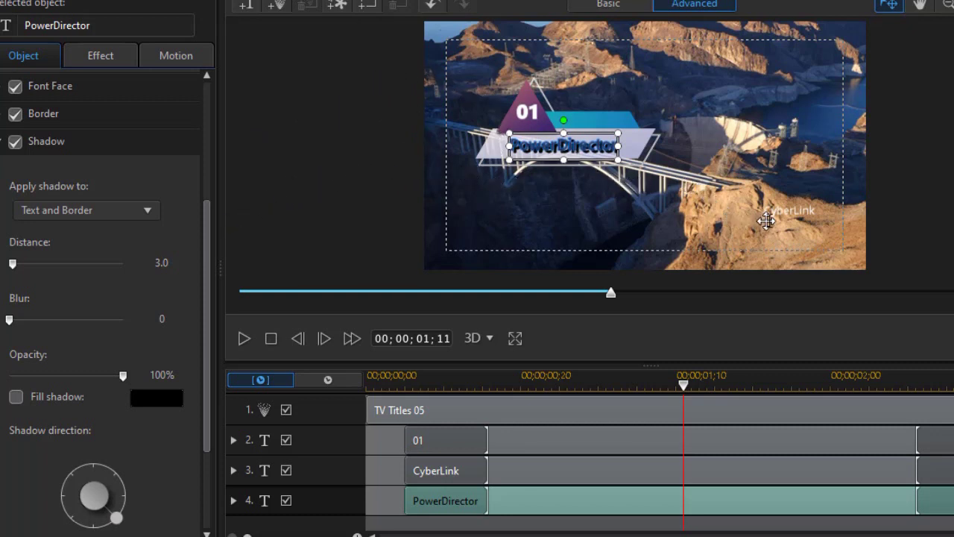
pyautogui.click(793, 212)
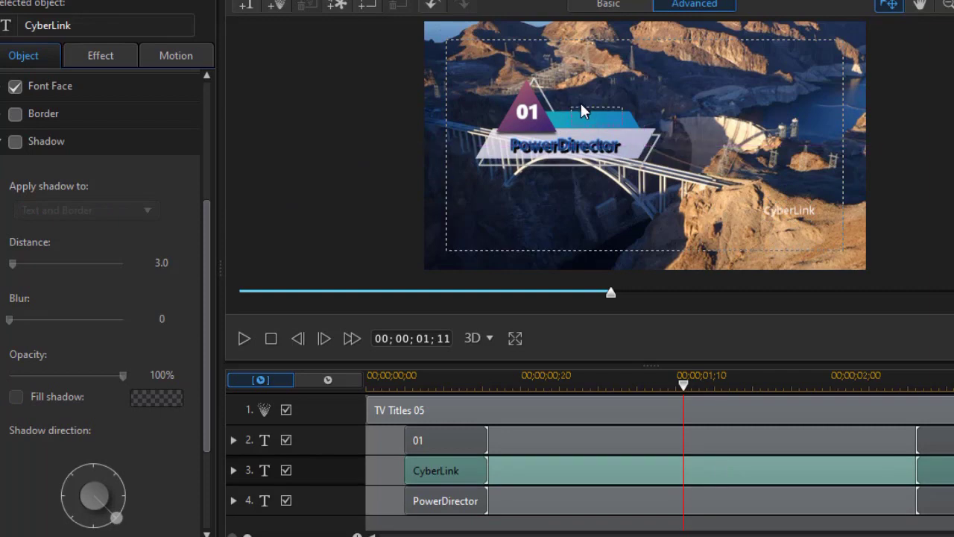
pyautogui.moveTo(574, 107); pyautogui.dragTo(574, 110)
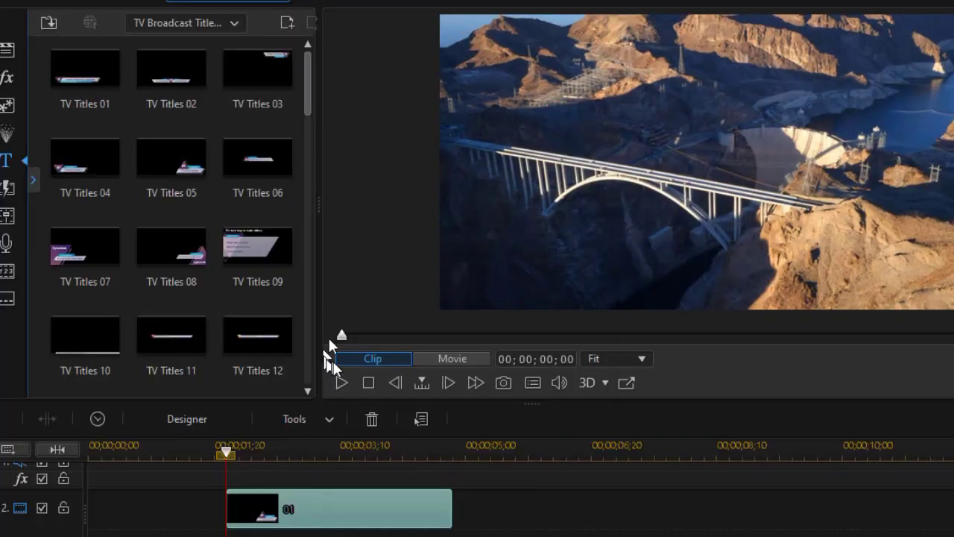
# - Play the restyled TV Titles 05 over the bridge, then reopen it in the title designer
pyautogui.click(338, 382)
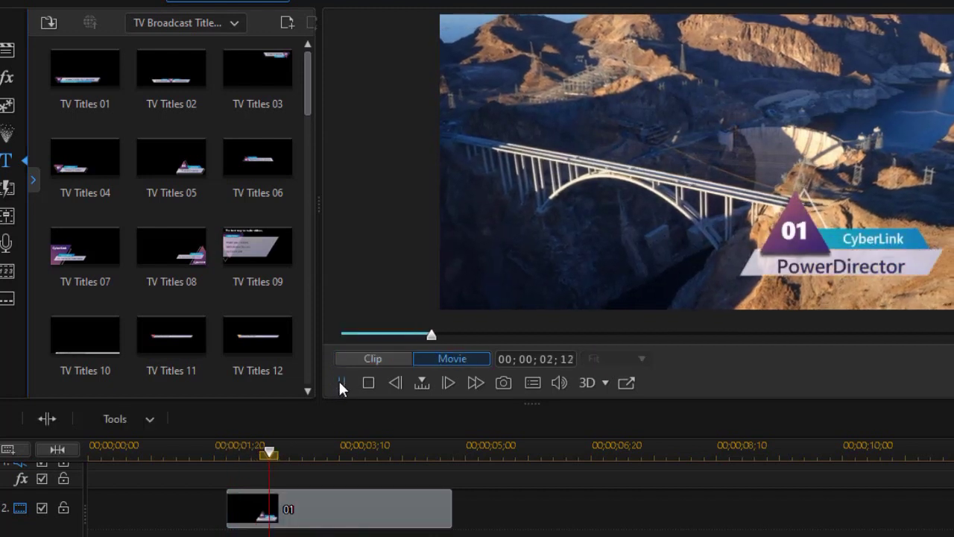
pyautogui.doubleClick(895, 265)
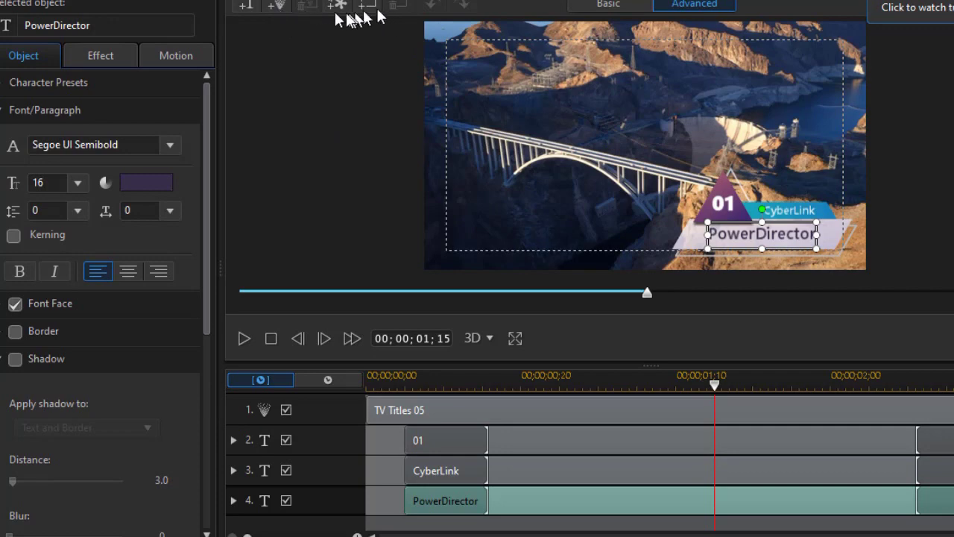
# - Add Effect-A gold star particles to the title, preview them, then preview TV Titles 07
pyautogui.click(278, 6)
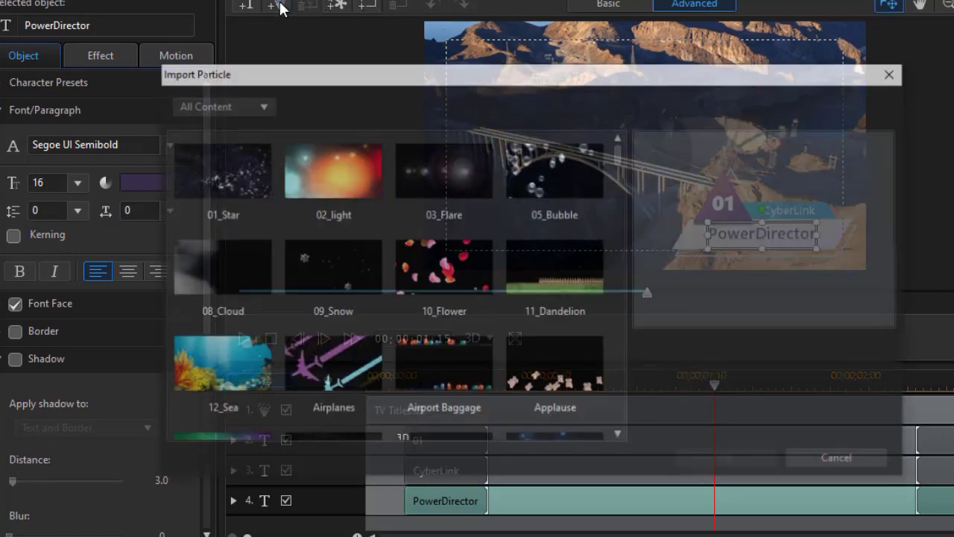
pyautogui.moveTo(623, 158); pyautogui.dragTo(620, 216)
pyautogui.click(565, 215)
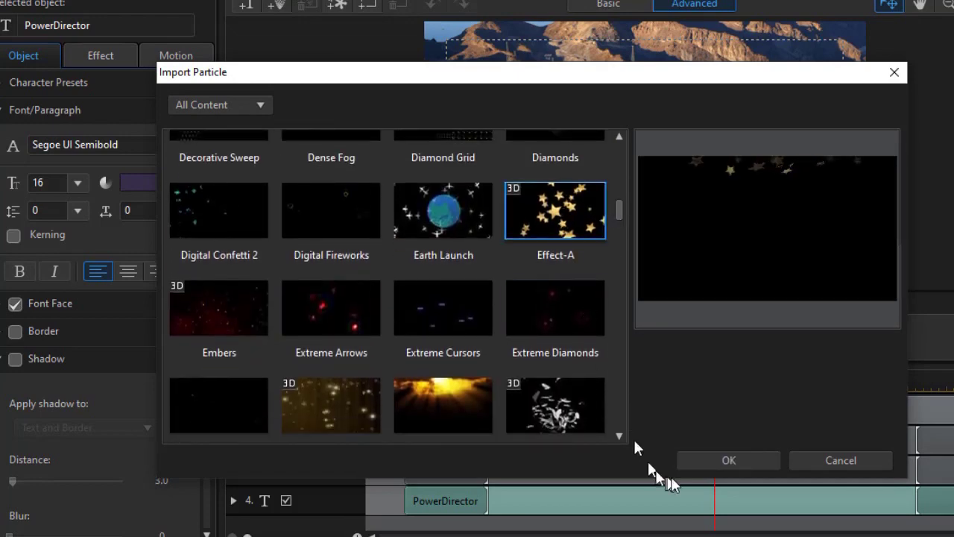
pyautogui.click(735, 460)
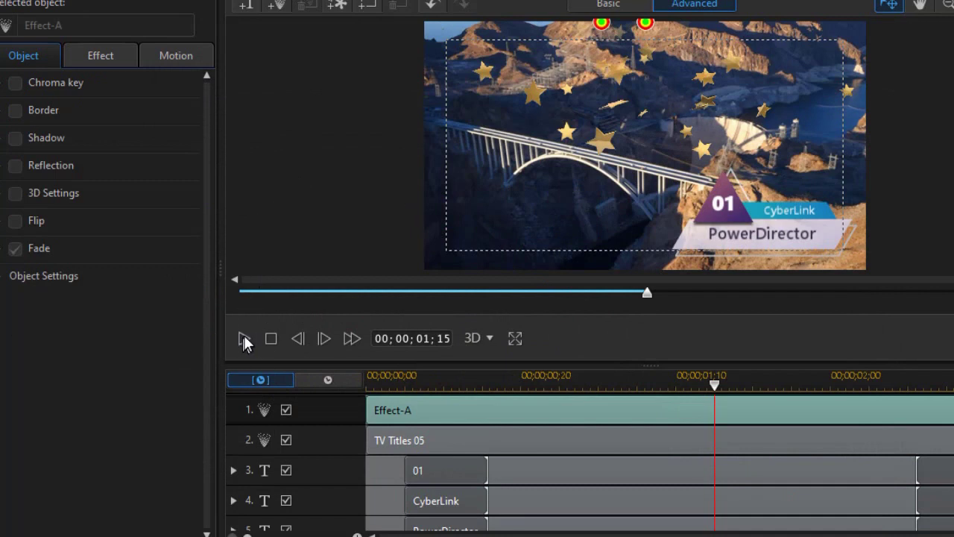
pyautogui.click(244, 340)
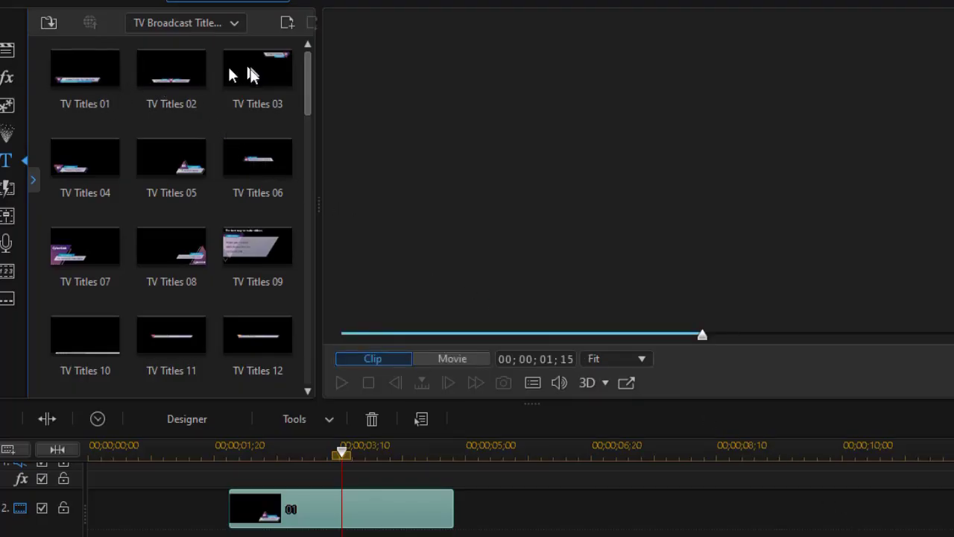
pyautogui.click(71, 242)
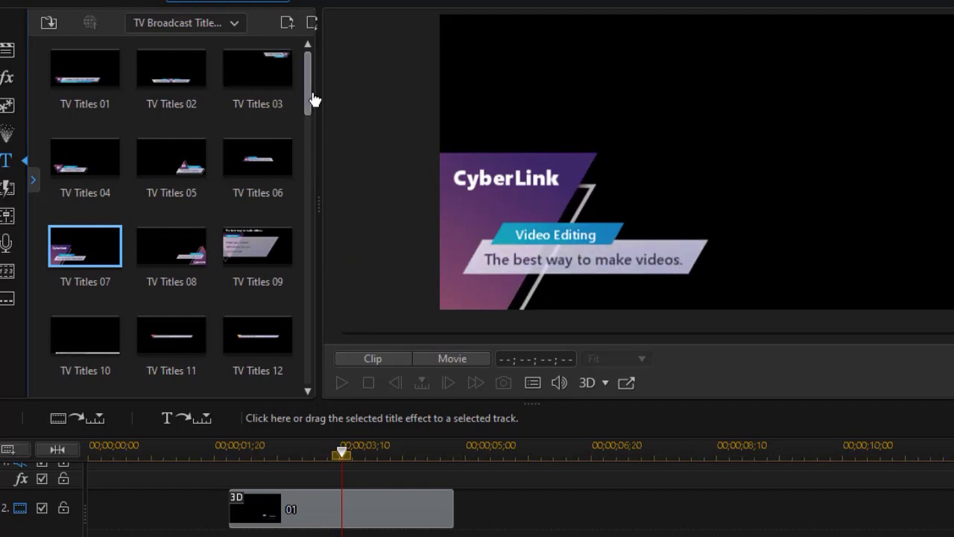
# - Preview TV Titles 17 and place it on track 2 right after the 01 triangle title
pyautogui.moveTo(313, 100); pyautogui.dragTo(288, 166)
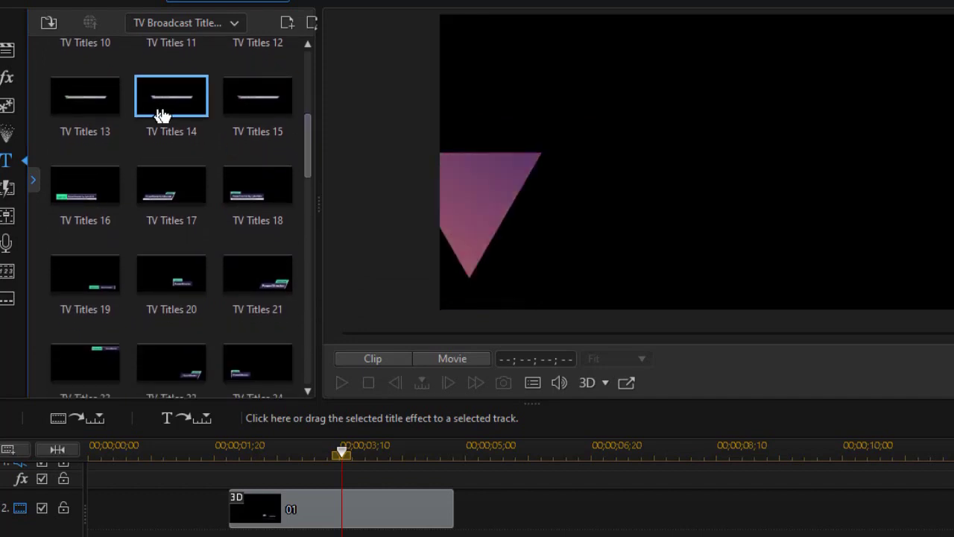
pyautogui.click(171, 198)
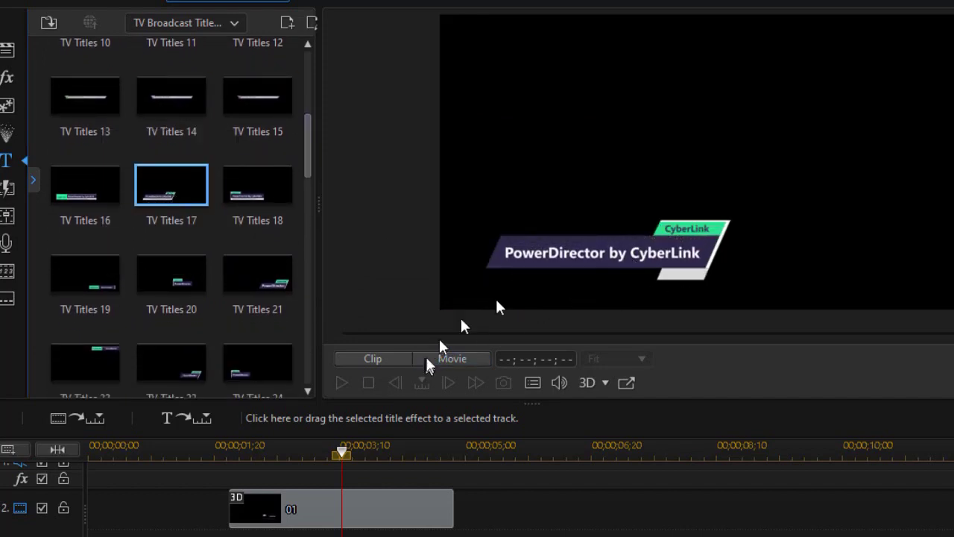
pyautogui.moveTo(184, 183); pyautogui.dragTo(518, 519)
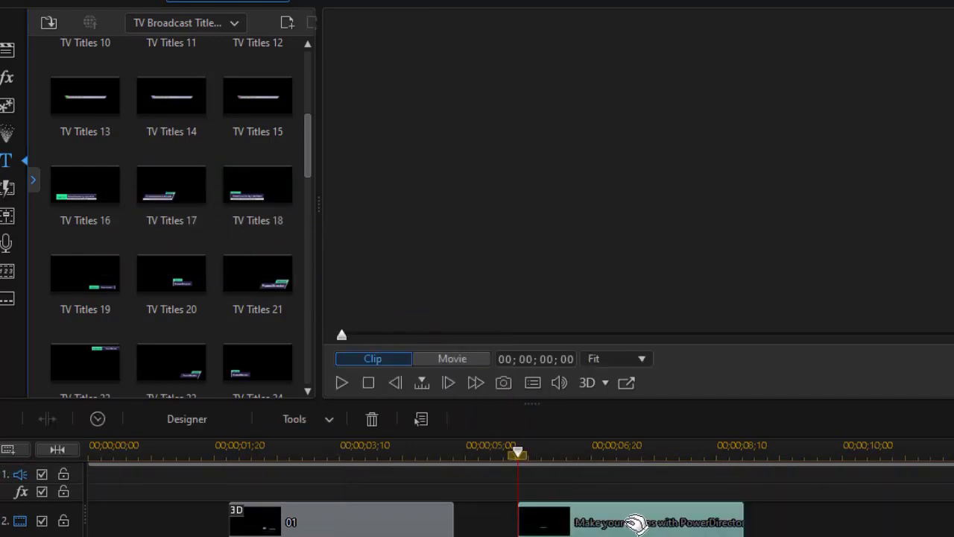
pyautogui.scroll(-1, 630, 526)
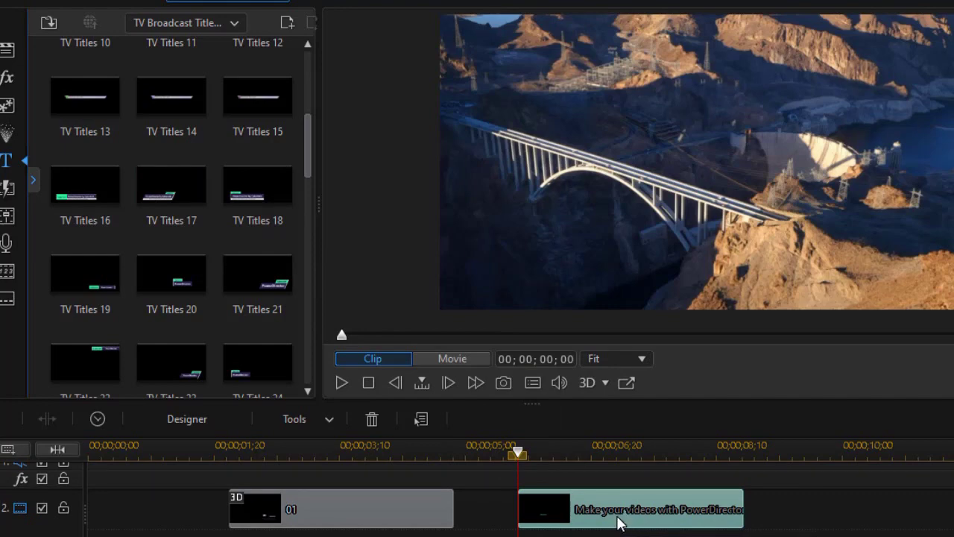
# - Move the 'PowerDirector by CyberLink' title up over the bridge and enlarge it slightly
pyautogui.doubleClick(616, 522)
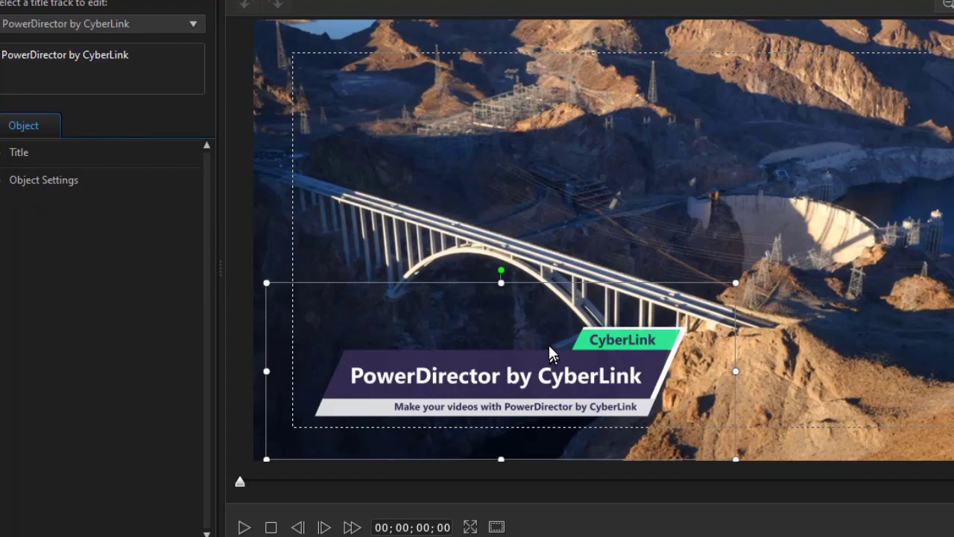
pyautogui.moveTo(546, 333); pyautogui.dragTo(612, 122)
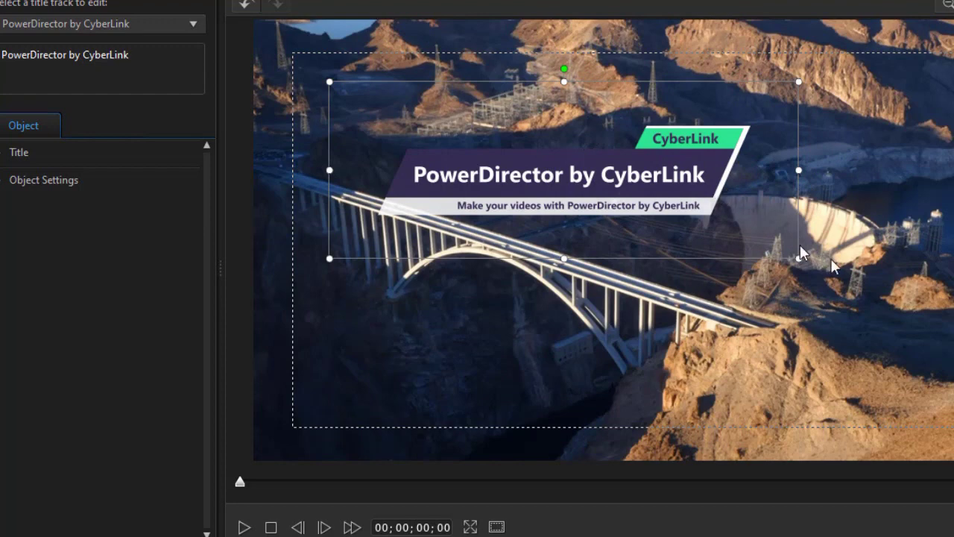
pyautogui.moveTo(799, 258); pyautogui.dragTo(876, 300)
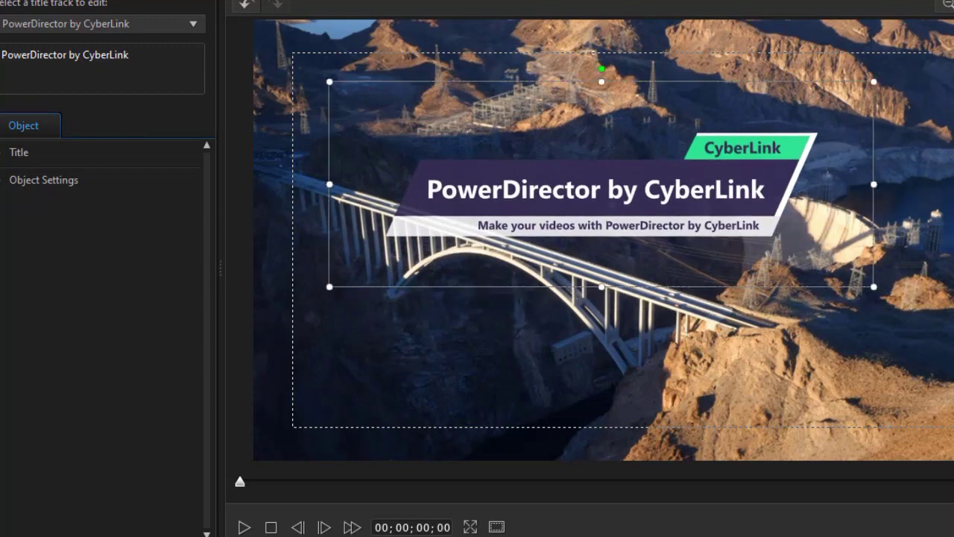
# - Unlock the aspect ratio and stretch the title taller to width 1.16, height 1.66
pyautogui.click(1, 182)
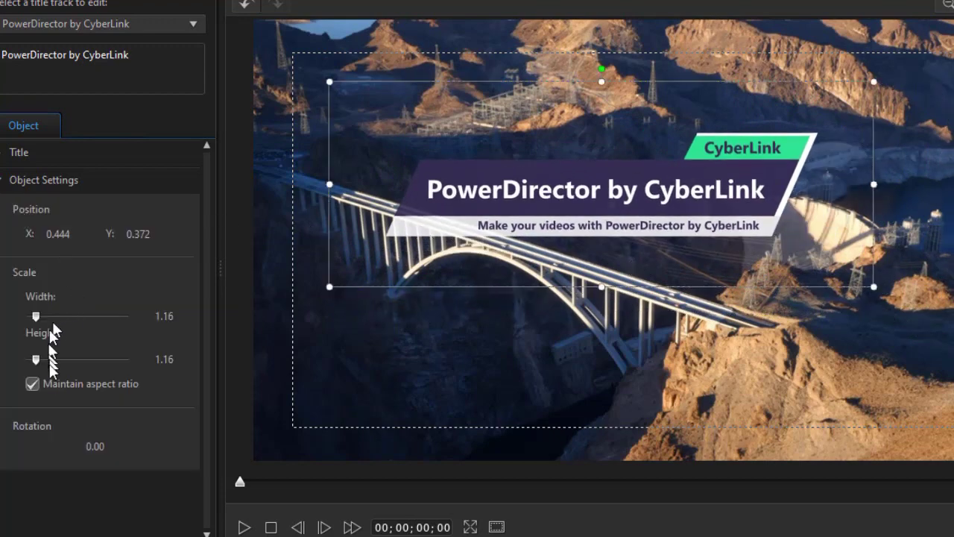
pyautogui.click(33, 383)
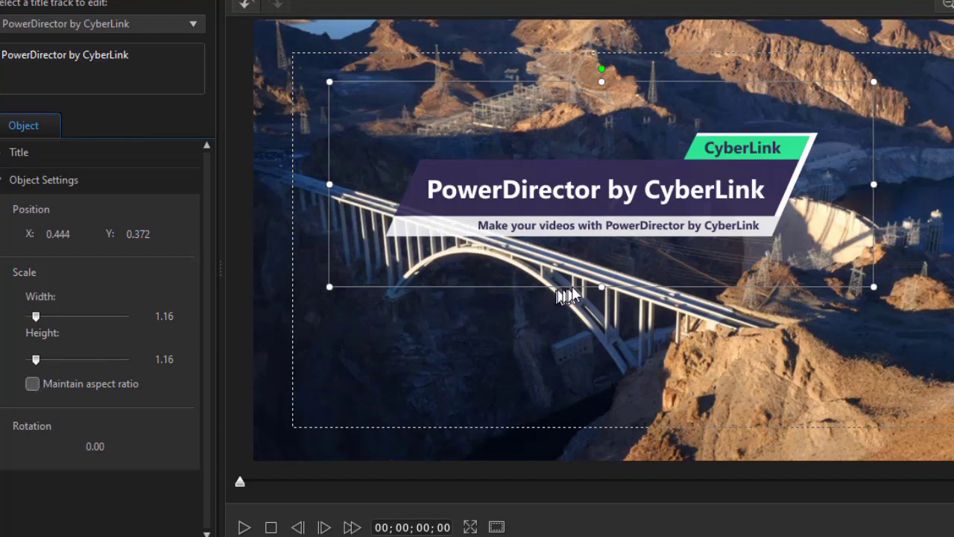
pyautogui.moveTo(602, 286); pyautogui.dragTo(580, 375)
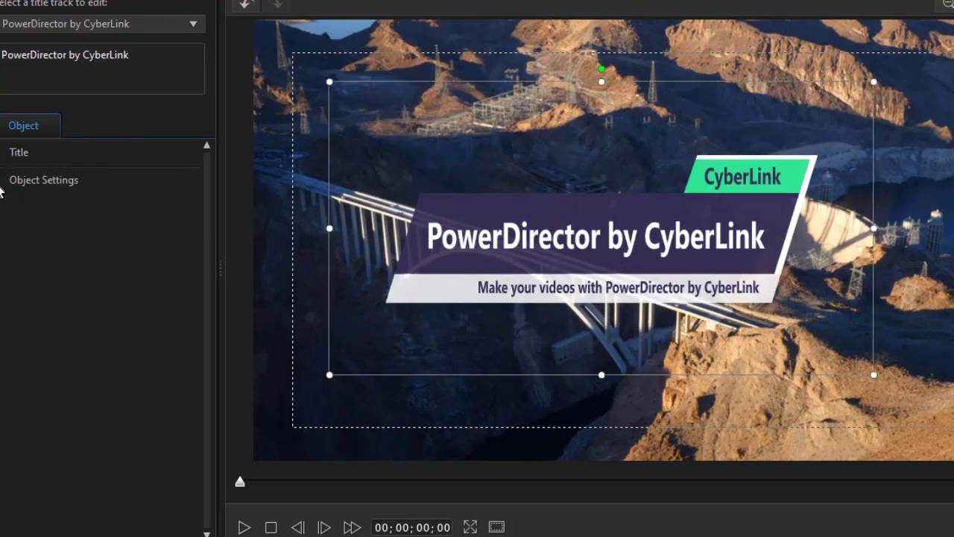
pyautogui.click(4, 159)
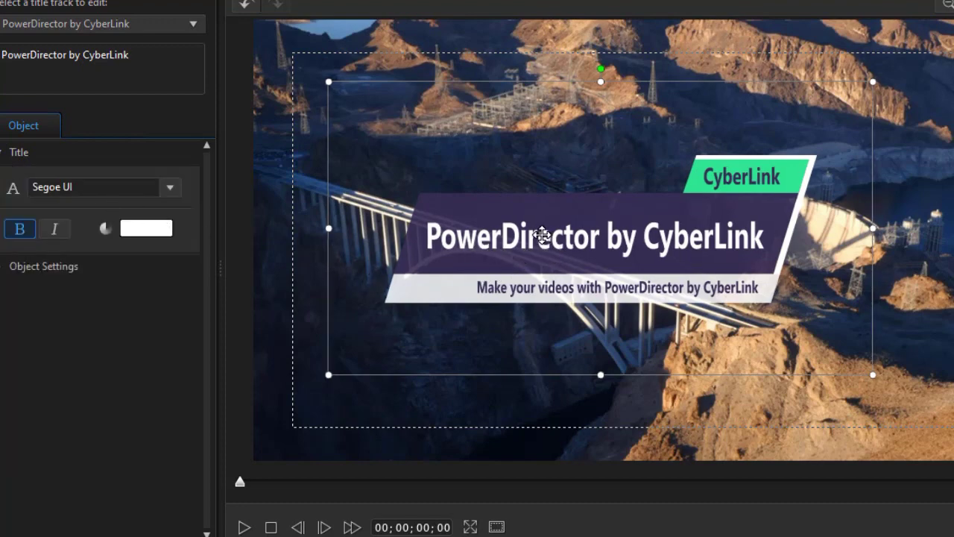
# - Restyle the main title in orange Showcard Gothic and change its text to 'example here'
pyautogui.moveTo(544, 235); pyautogui.dragTo(542, 235)
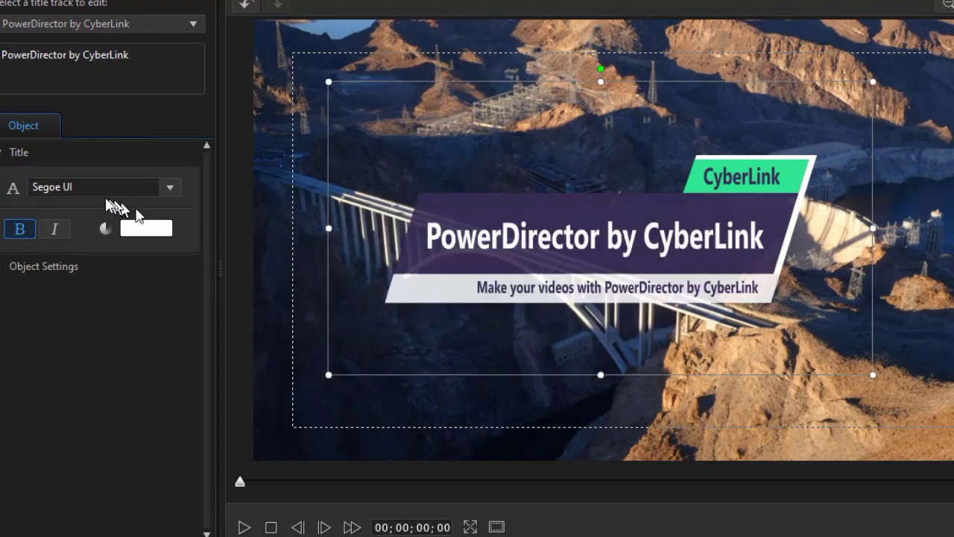
pyautogui.click(170, 187)
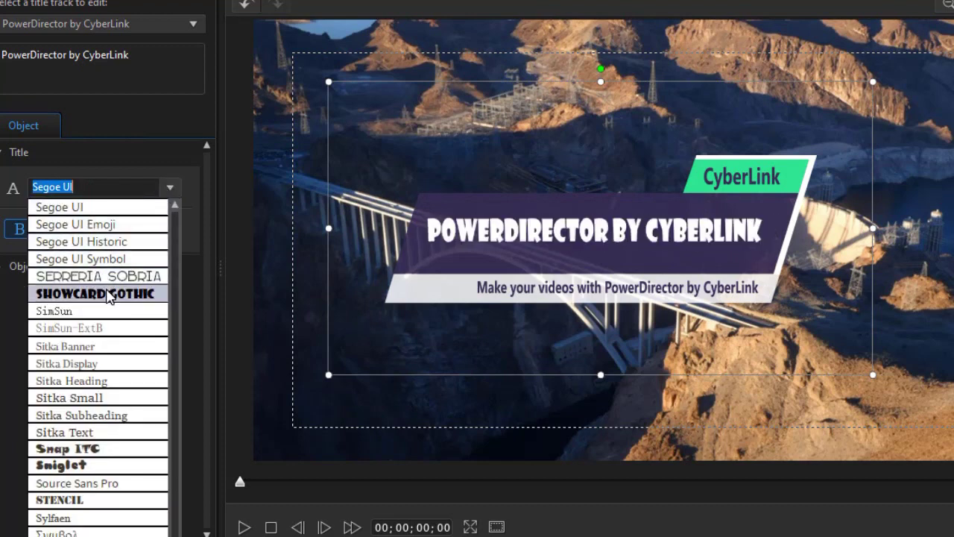
pyautogui.click(112, 293)
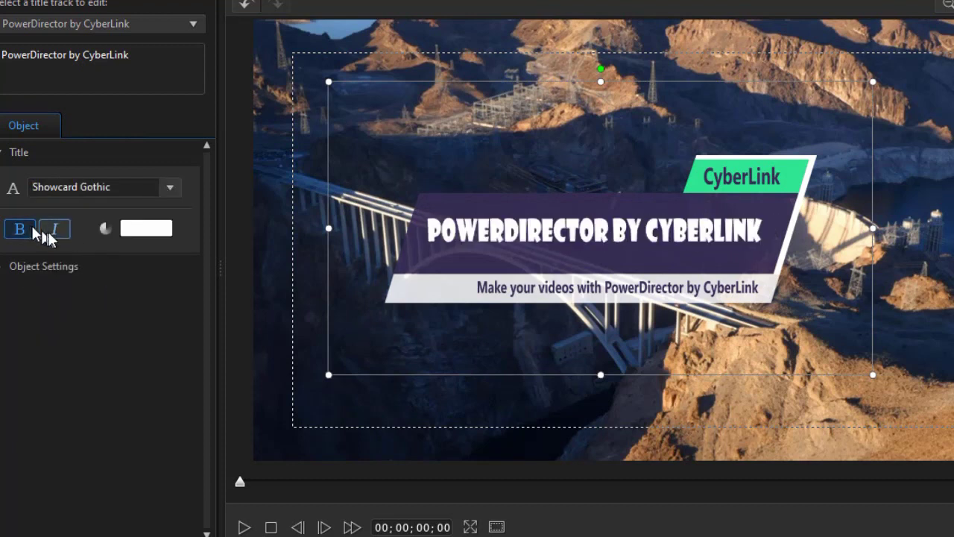
pyautogui.click(154, 231)
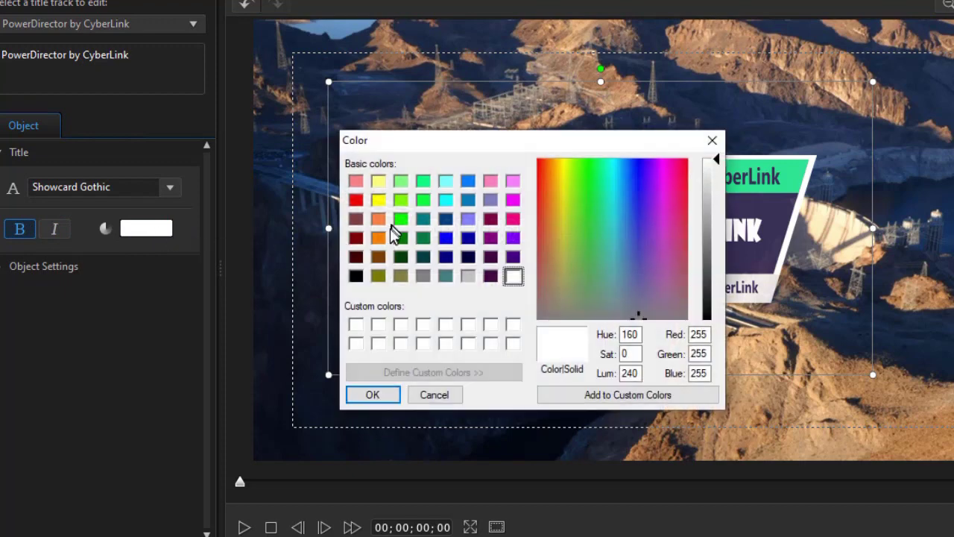
pyautogui.click(378, 237)
pyautogui.click(375, 394)
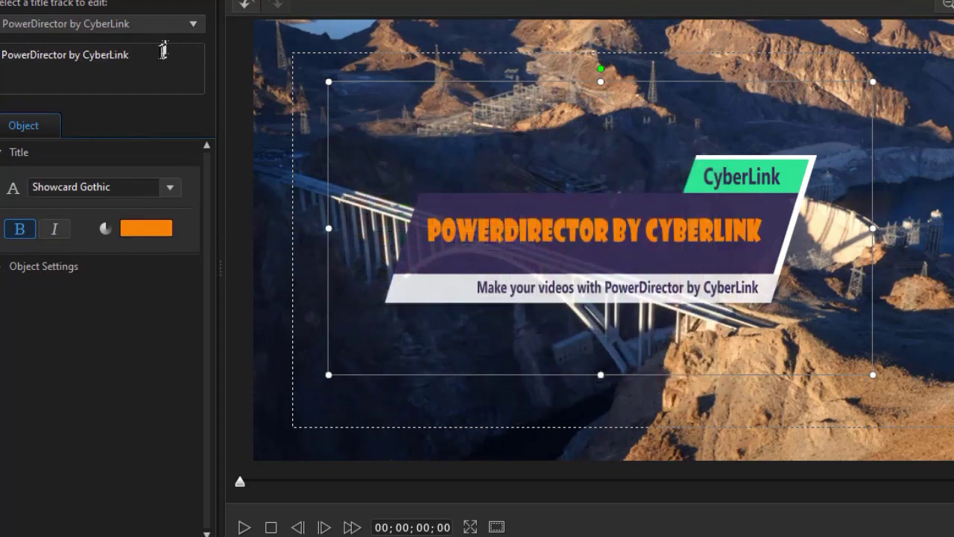
pyautogui.moveTo(150, 53); pyautogui.dragTo(1, 54)
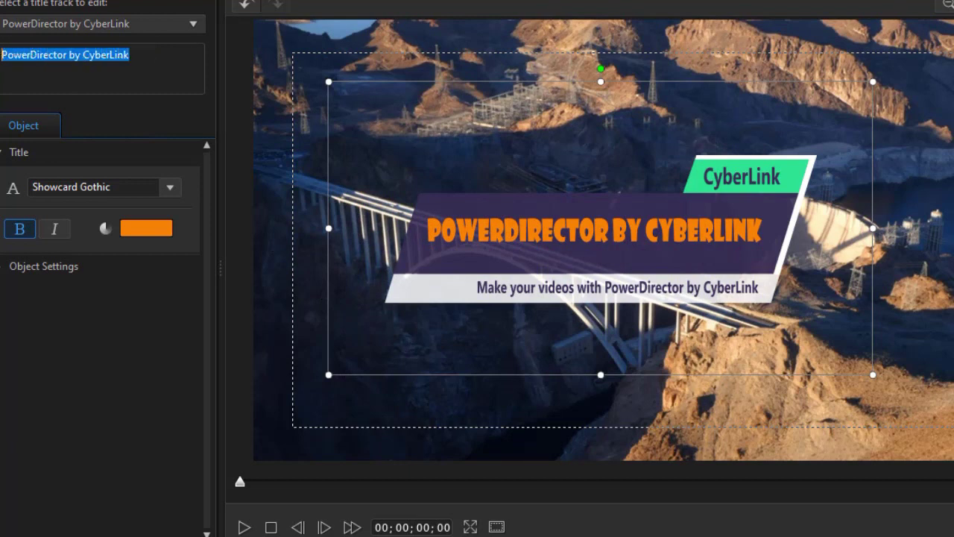
pyautogui.write('example here')
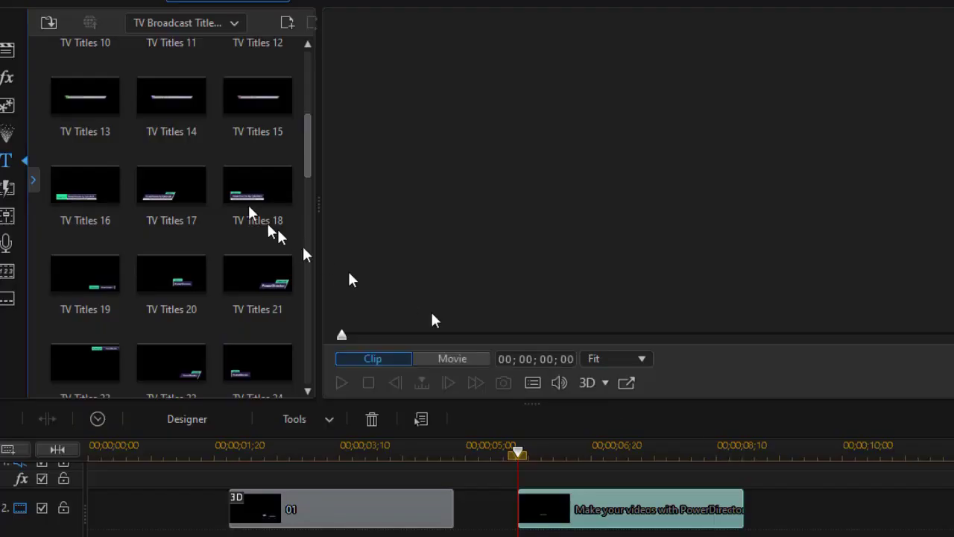
# - Open TV Titles 41 and scale its red-and-white banner up to width 1.64, height 1.65
pyautogui.moveTo(303, 150); pyautogui.dragTo(277, 283)
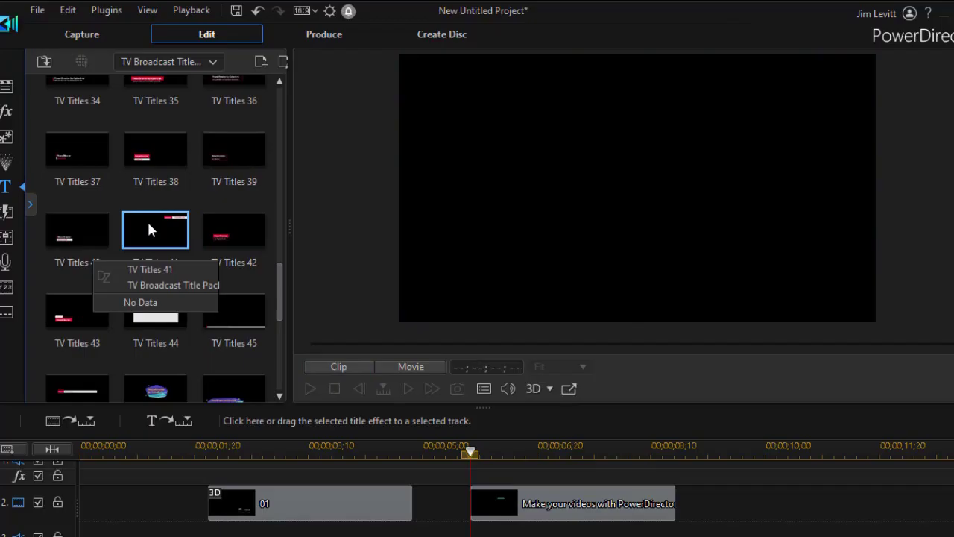
pyautogui.doubleClick(147, 219)
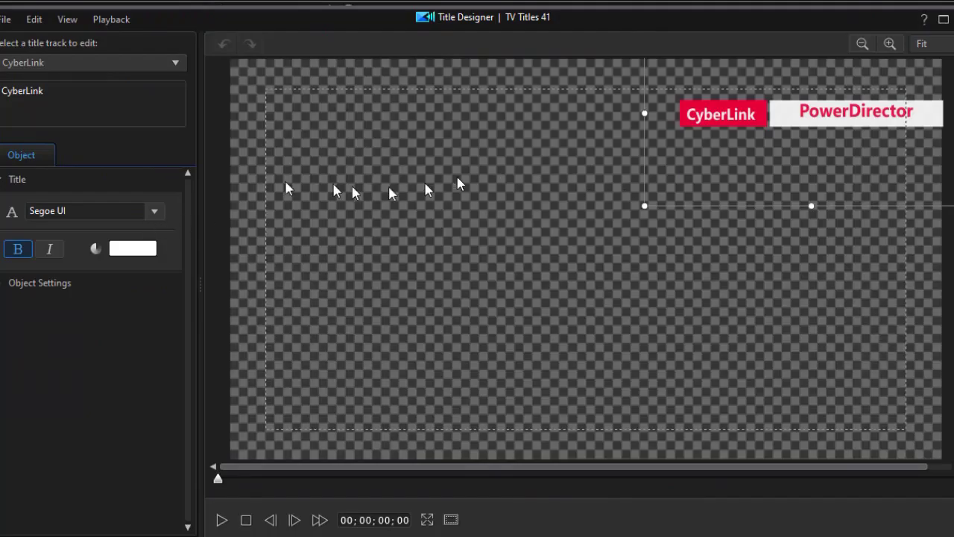
pyautogui.click(3, 285)
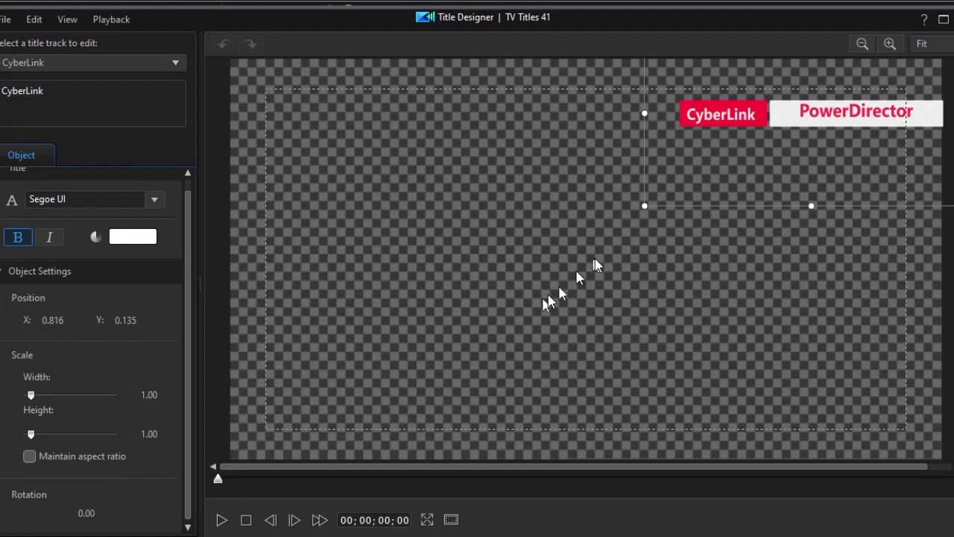
pyautogui.moveTo(646, 206); pyautogui.dragTo(429, 326)
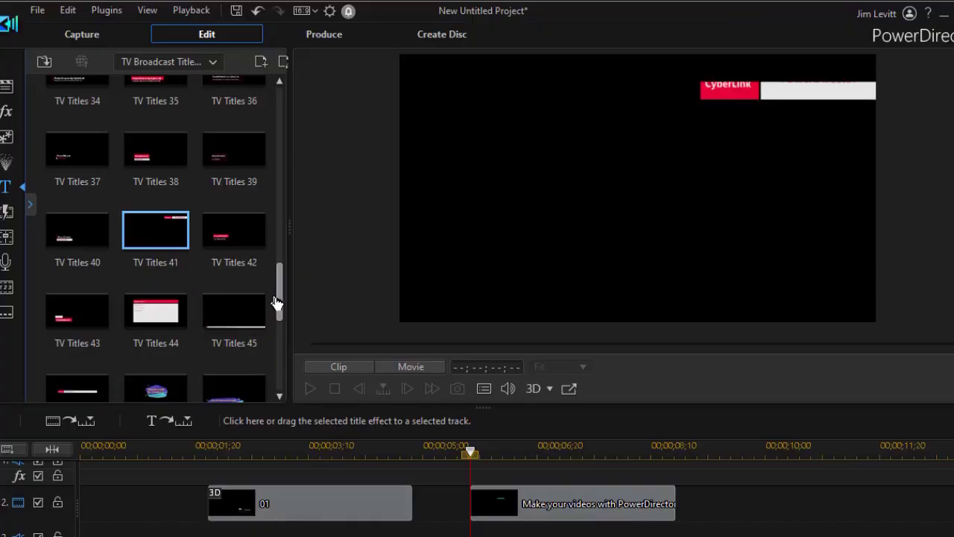
pyautogui.moveTo(277, 303); pyautogui.dragTo(278, 414)
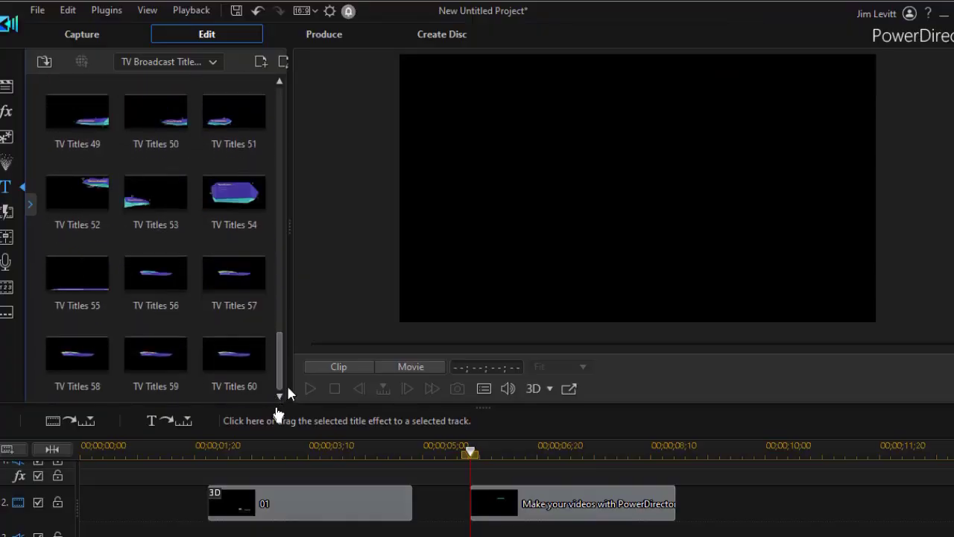
# - Preview the purple-and-teal TV Titles 54 template and open it in Title Designer
pyautogui.click(249, 197)
pyautogui.doubleClick(249, 196)
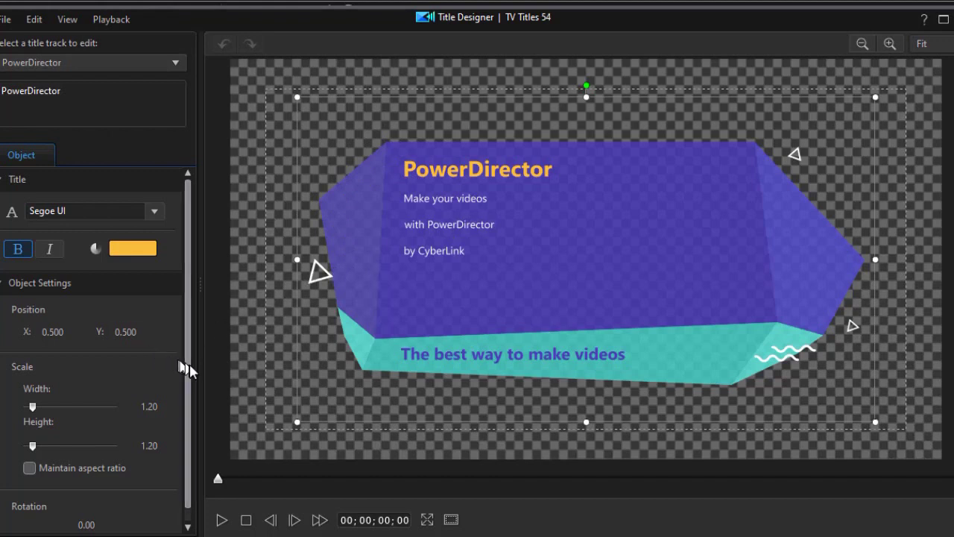
pyautogui.scroll(-1, 185, 366)
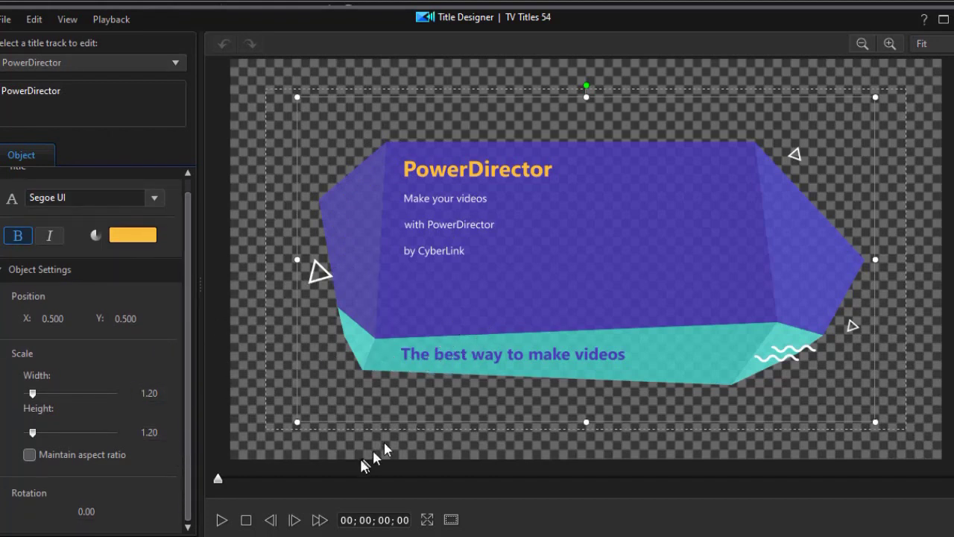